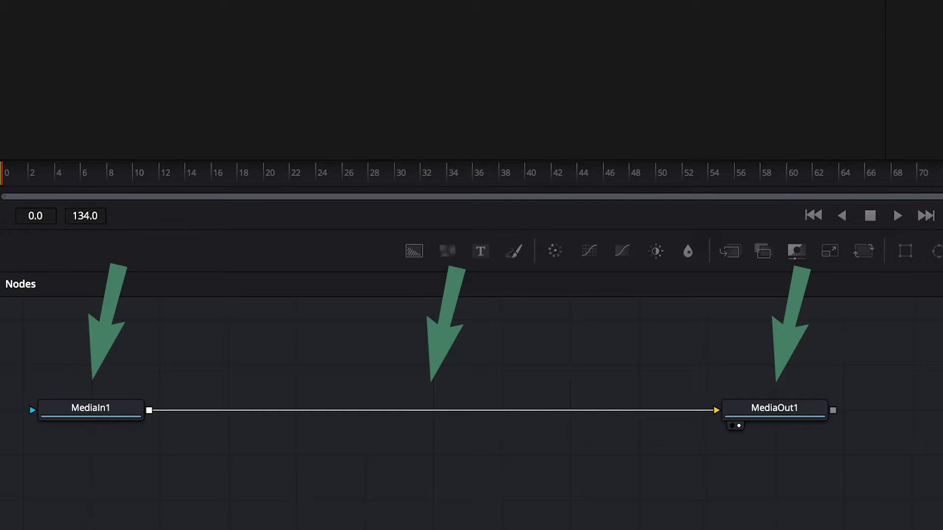
Preview the dog clip, return to the first frame, and search the tools for 'paint'.
key(space)
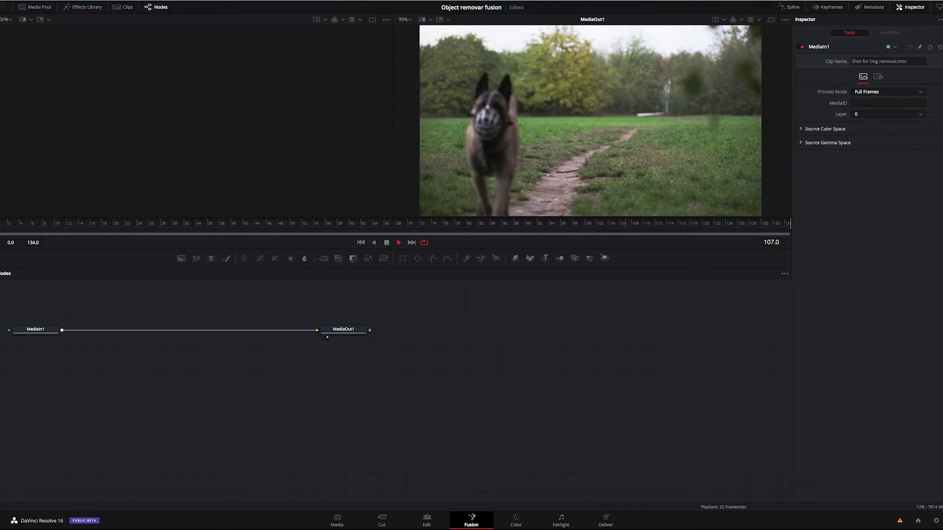
key(space)
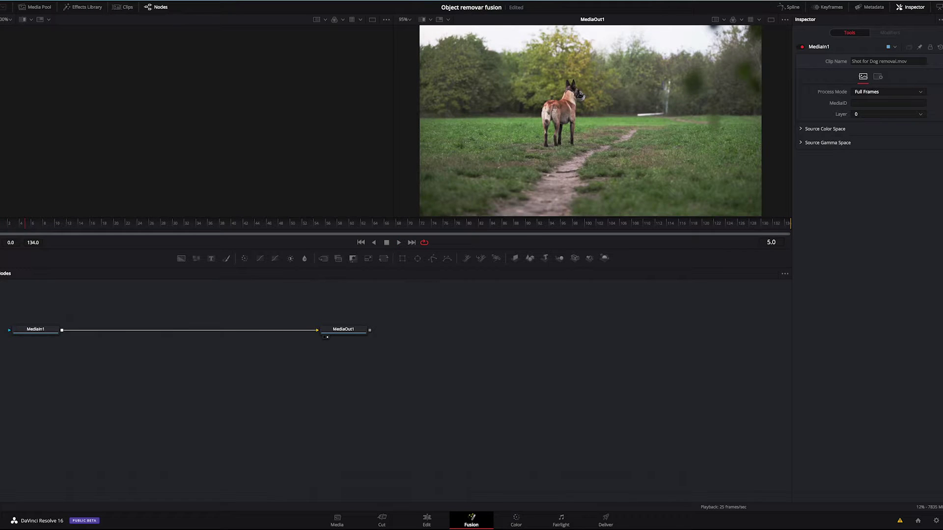
key(Home)
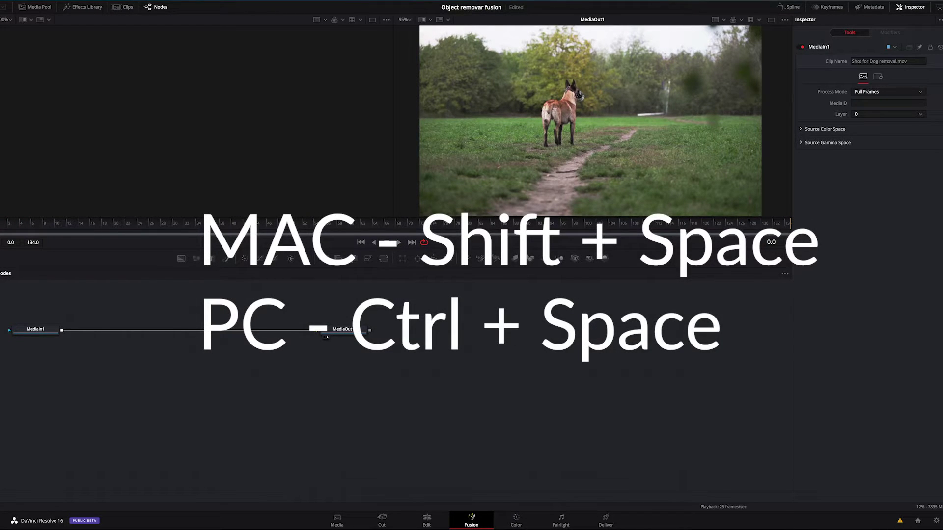
key(shift+space)
text(paint)
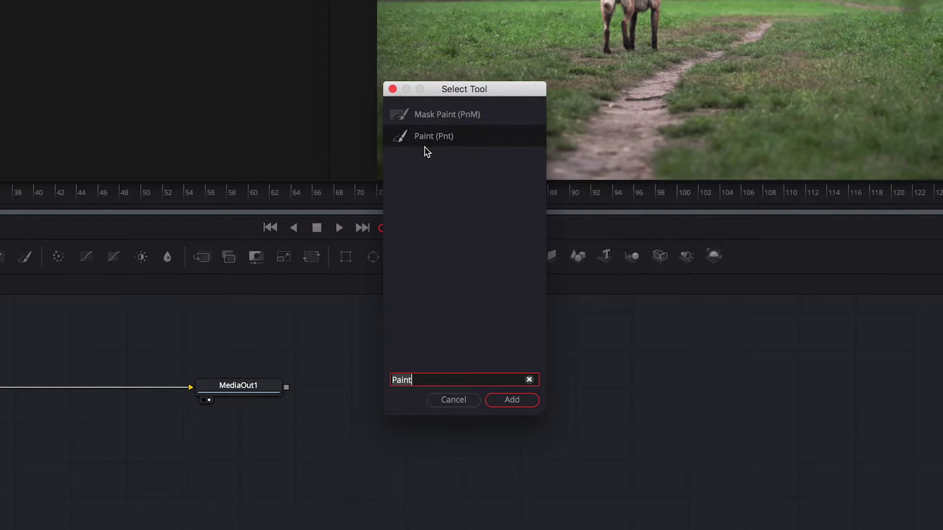
Add Paint1 and wire it between MediaIn1 and MediaOut1 in the node graph.
click(521, 402)
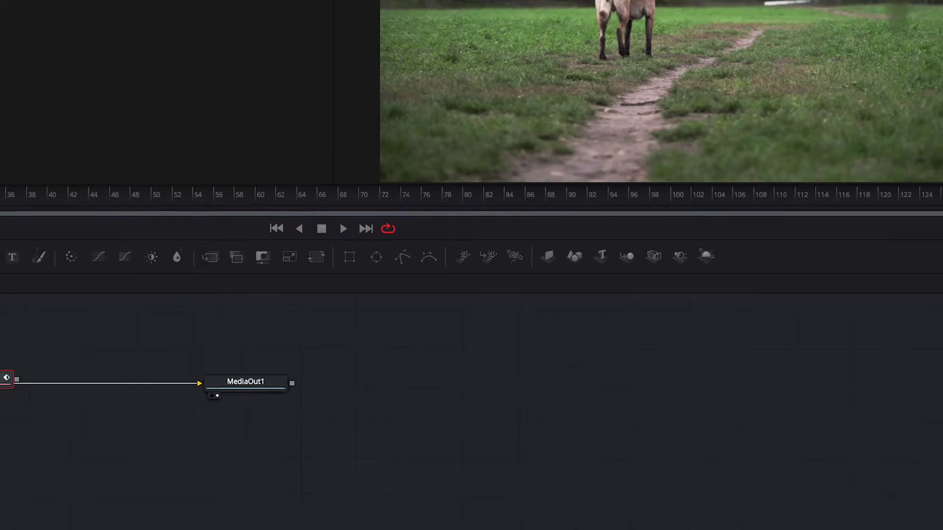
drag(185, 329, 189, 319)
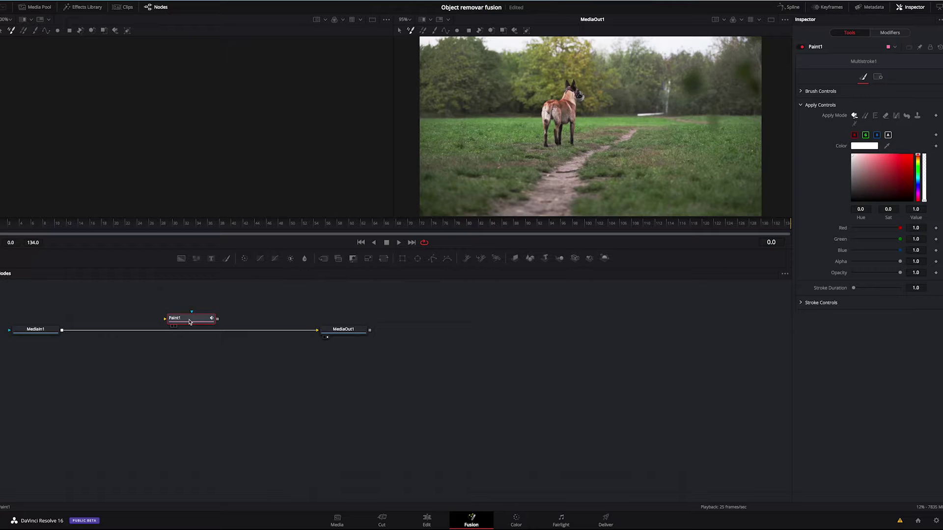
mouse_move(317, 330)
mouse_down()
mouse_move(165, 320)
mouse_move(317, 333)
mouse_up()
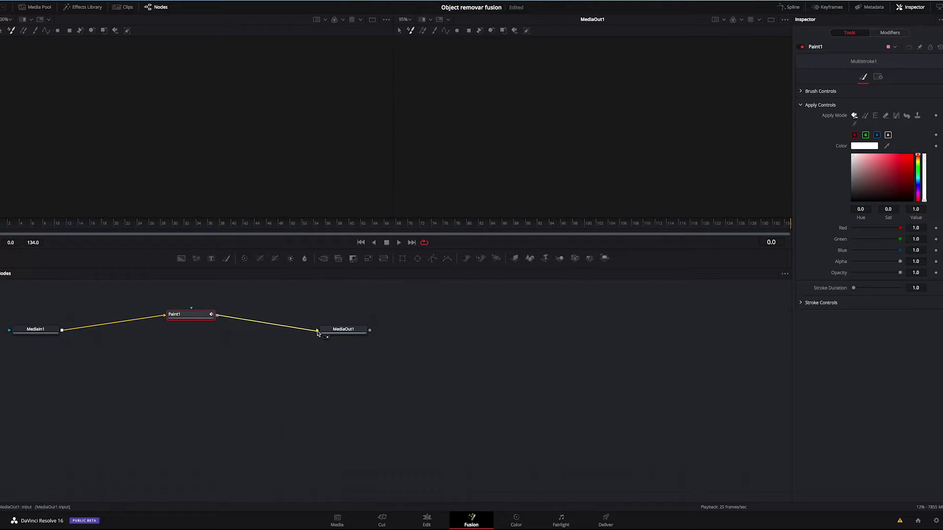
drag(201, 318, 203, 331)
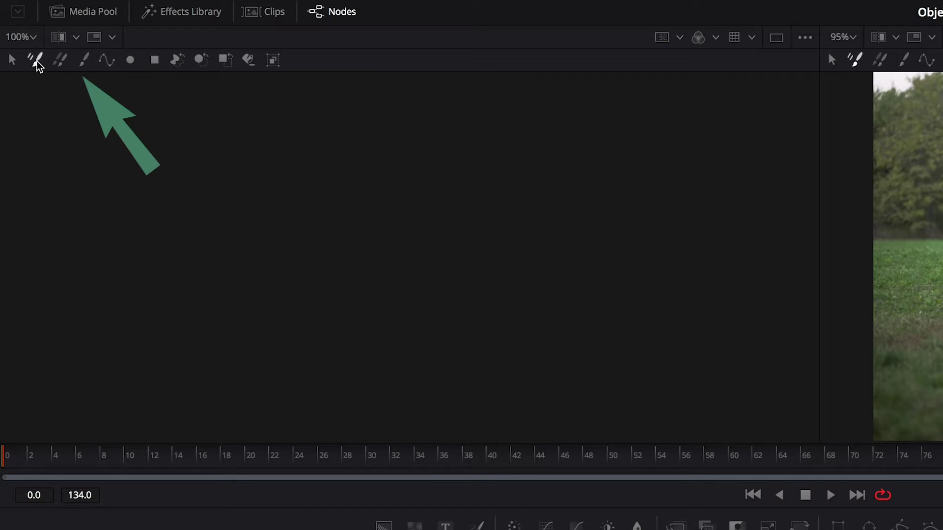
Use the single Stroke tool with Apply Mode set to Clone and Still Source enabled.
click(84, 66)
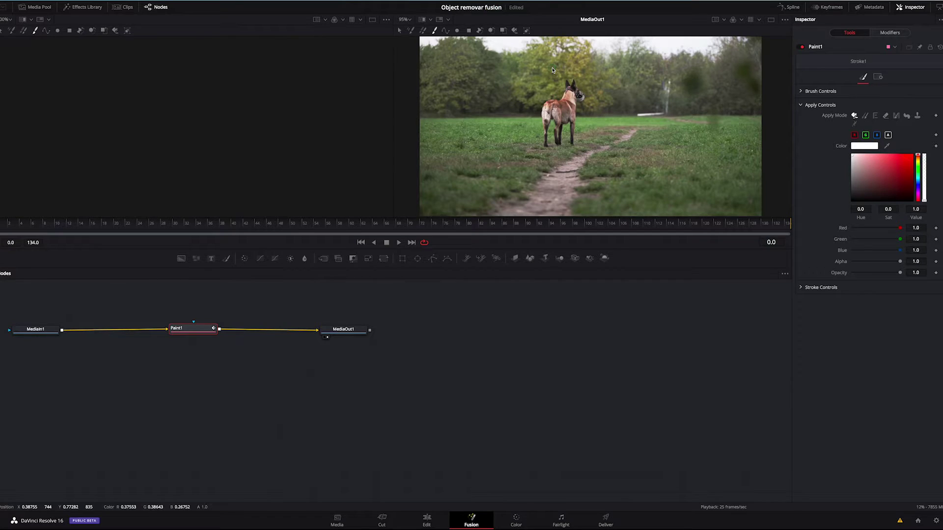
click(887, 34)
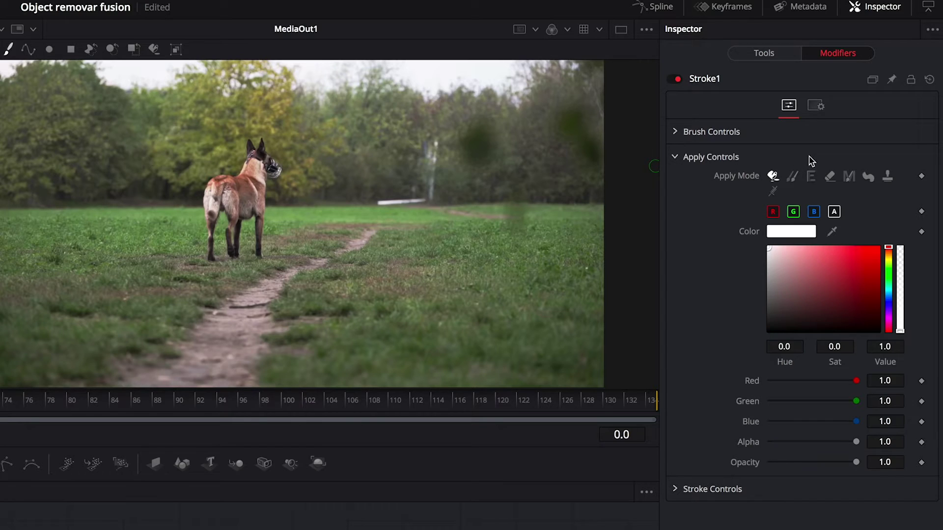
click(794, 180)
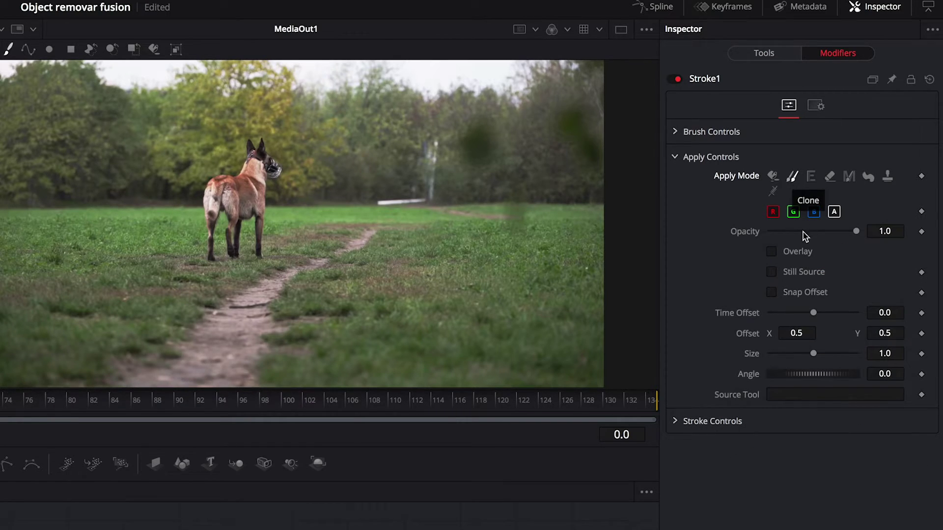
click(773, 273)
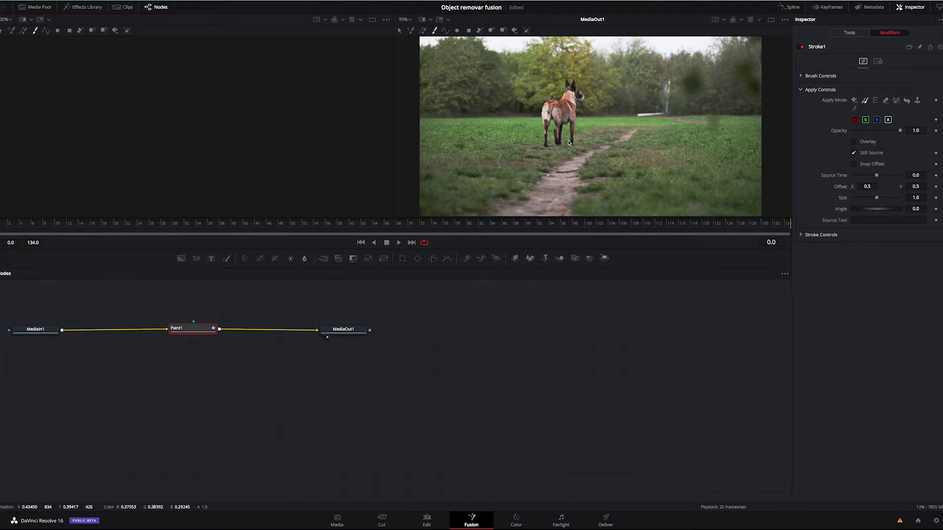
Scrub to frames 133–134 where the dog is gone, check frame 38, then return to the start.
click(785, 230)
click(787, 230)
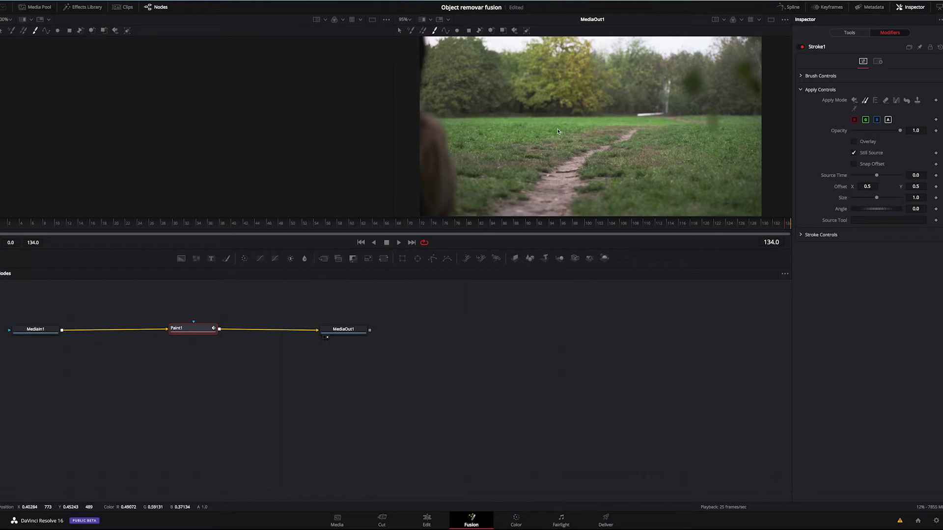
drag(787, 226, 219, 225)
key(Home)
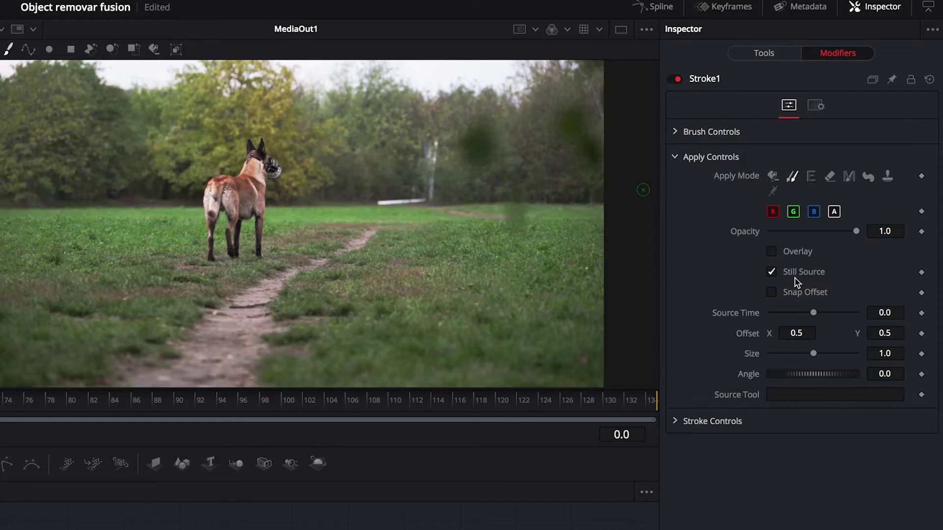
Set Stroke1's Source Time to 133 and make MediaIn1 its Source Tool.
click(890, 313)
double_click(890, 315)
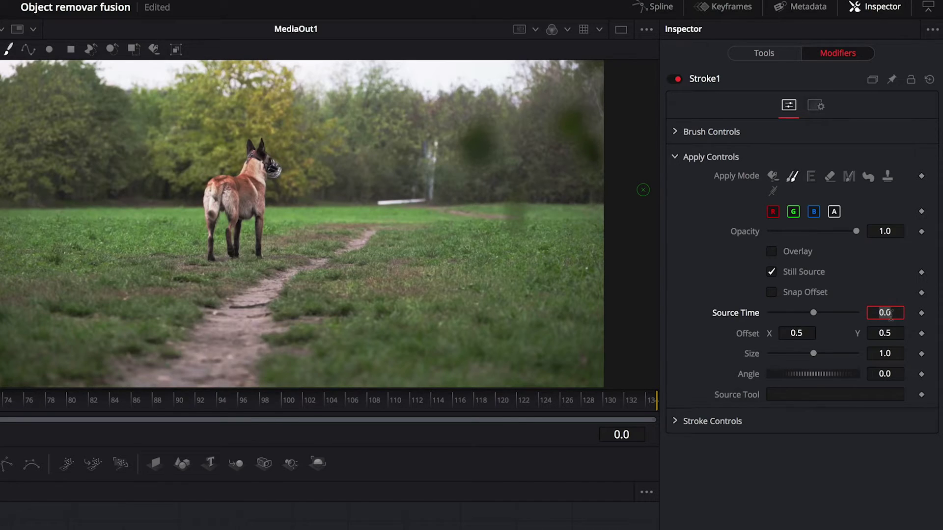
text(133)
key(Tab)
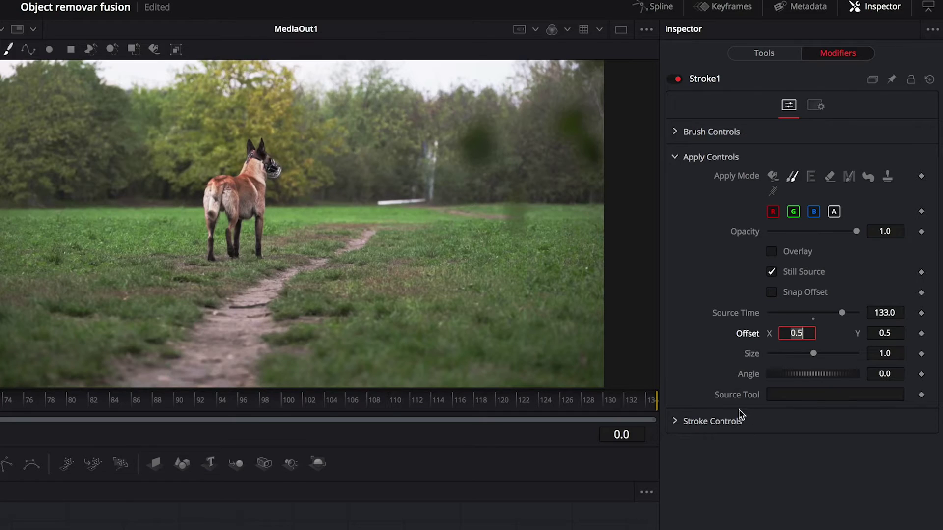
key(Right)
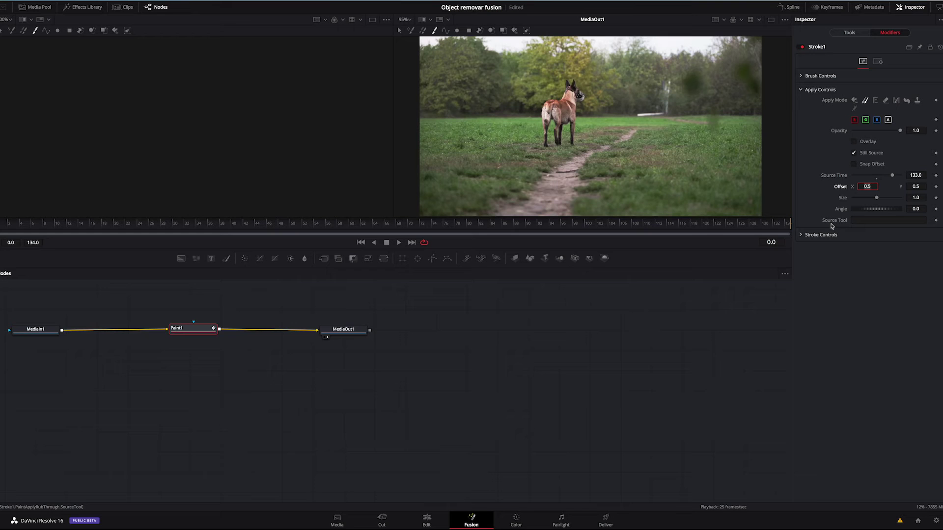
drag(36, 332, 888, 220)
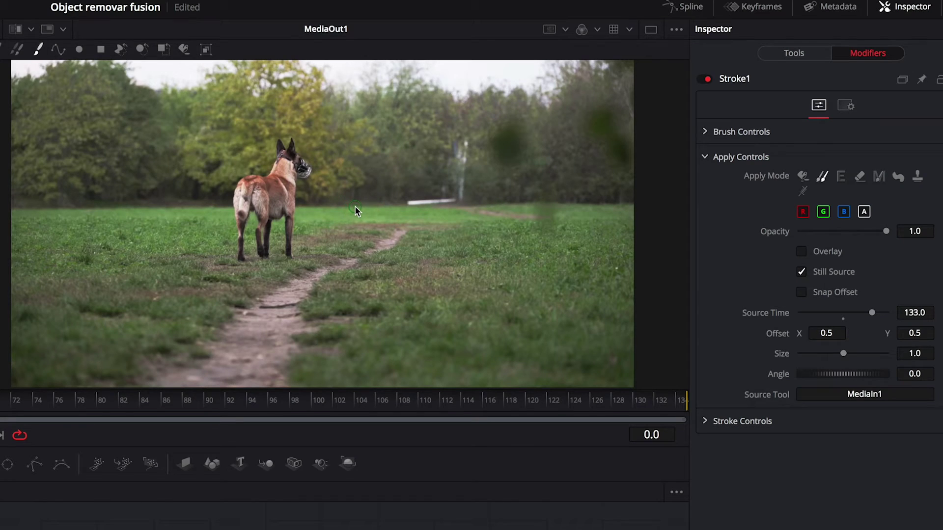
Set brush Size to 0.0701 and clone grass over the dog's head and neck.
click(705, 132)
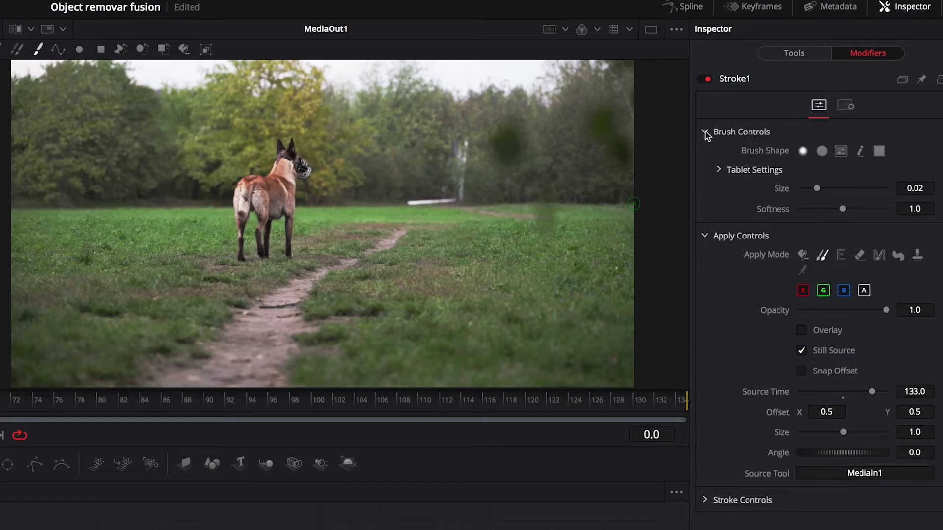
drag(825, 190, 863, 191)
mouse_move(326, 149)
mouse_down()
mouse_move(247, 139)
mouse_move(354, 154)
mouse_move(194, 148)
mouse_move(358, 167)
mouse_move(210, 150)
mouse_move(314, 149)
mouse_move(362, 161)
mouse_move(218, 166)
mouse_move(363, 179)
mouse_move(192, 173)
mouse_move(378, 192)
mouse_move(186, 187)
mouse_move(346, 207)
mouse_move(198, 210)
mouse_move(380, 221)
mouse_move(183, 225)
mouse_move(369, 239)
mouse_move(171, 251)
mouse_move(395, 262)
mouse_move(172, 263)
mouse_move(422, 245)
mouse_move(247, 240)
mouse_move(216, 222)
mouse_move(399, 221)
mouse_move(235, 196)
mouse_move(253, 175)
mouse_move(365, 166)
mouse_move(199, 143)
mouse_move(337, 149)
mouse_up()
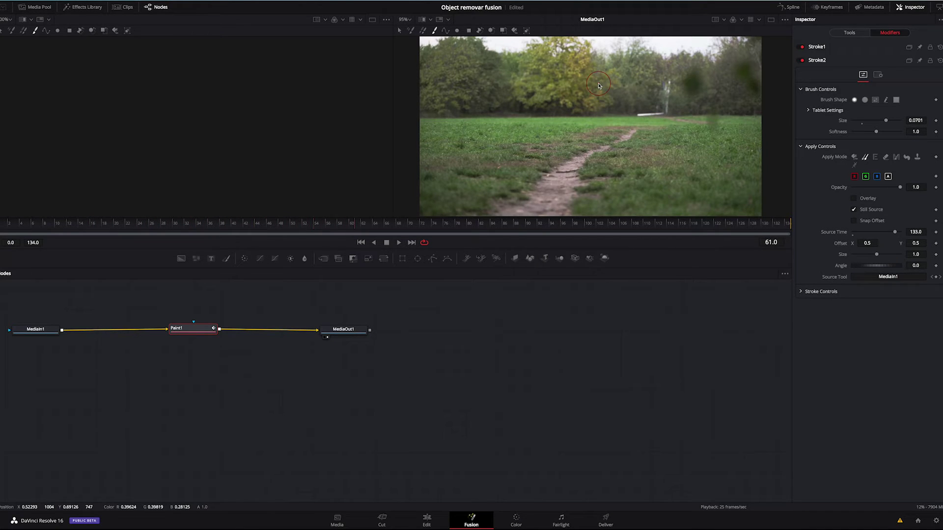
Step through later frames, painting clone strokes over the dog's legs and body.
key(ctrl+z)
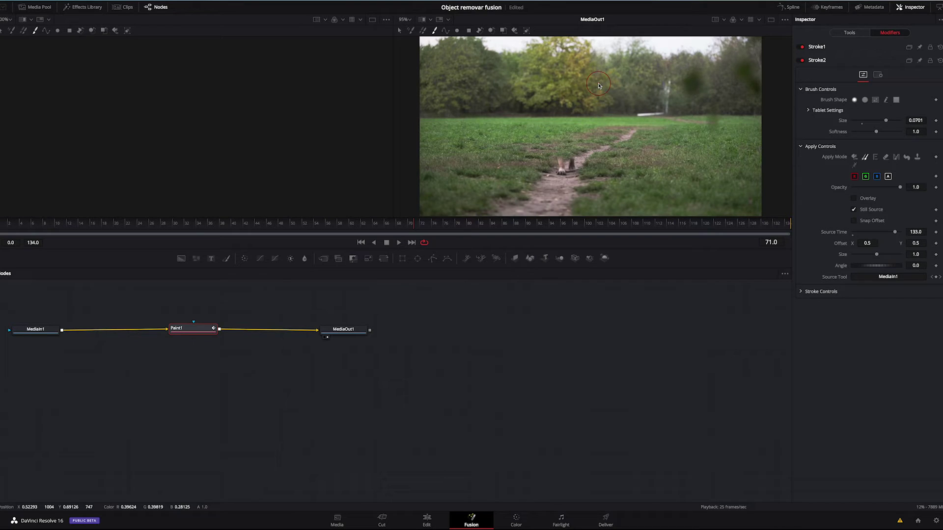
mouse_move(574, 158)
mouse_down()
mouse_move(553, 163)
mouse_move(594, 164)
mouse_move(550, 170)
mouse_up()
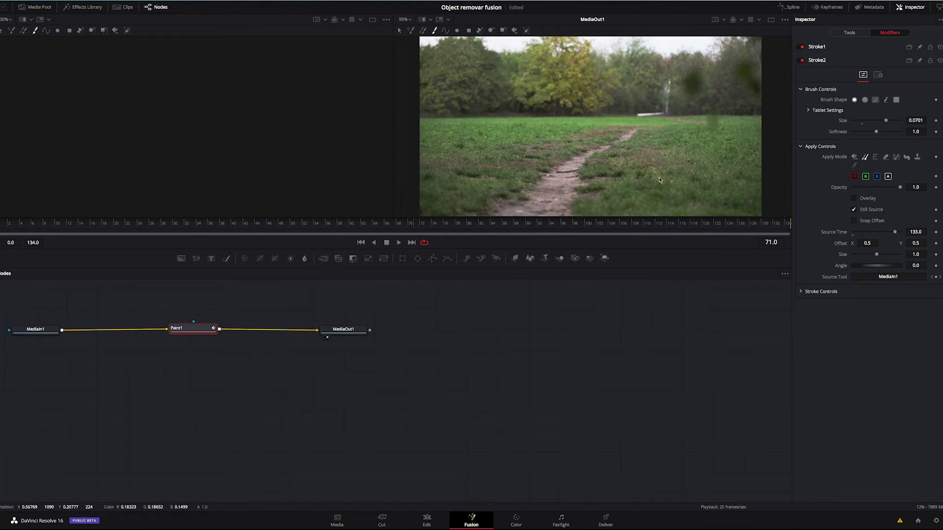
key(Right)
drag(541, 177, 607, 177)
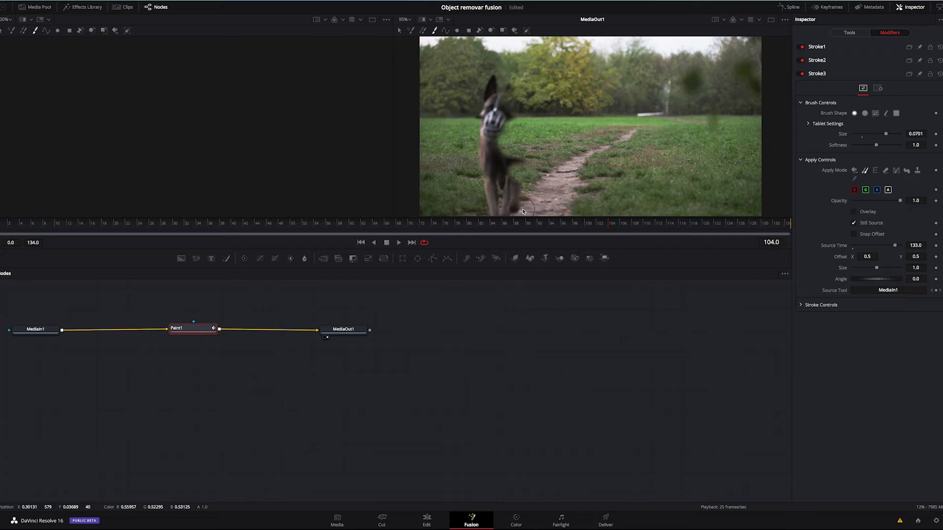
mouse_move(498, 203)
mouse_down()
mouse_move(511, 191)
mouse_move(560, 189)
mouse_up()
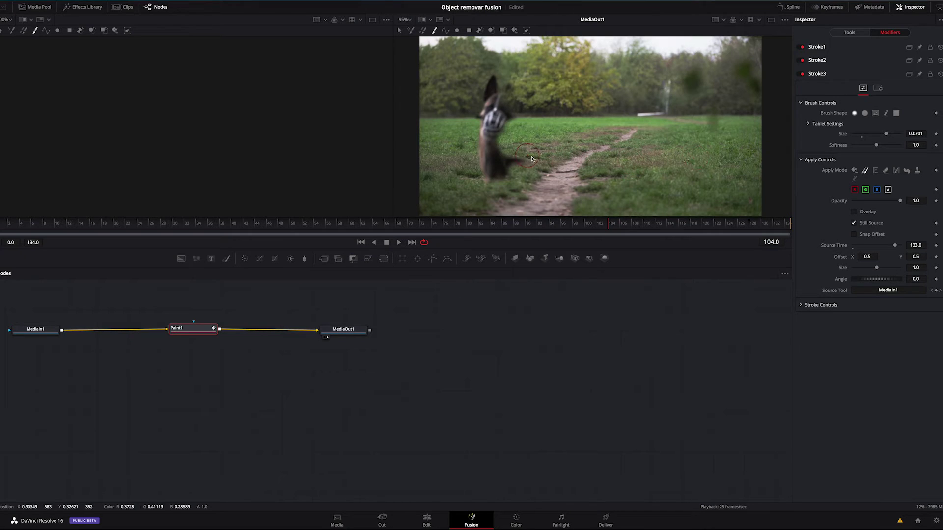
mouse_move(532, 159)
mouse_down()
mouse_move(496, 182)
mouse_move(493, 143)
mouse_move(509, 108)
mouse_move(513, 125)
mouse_move(491, 86)
mouse_move(481, 165)
mouse_move(507, 189)
mouse_up()
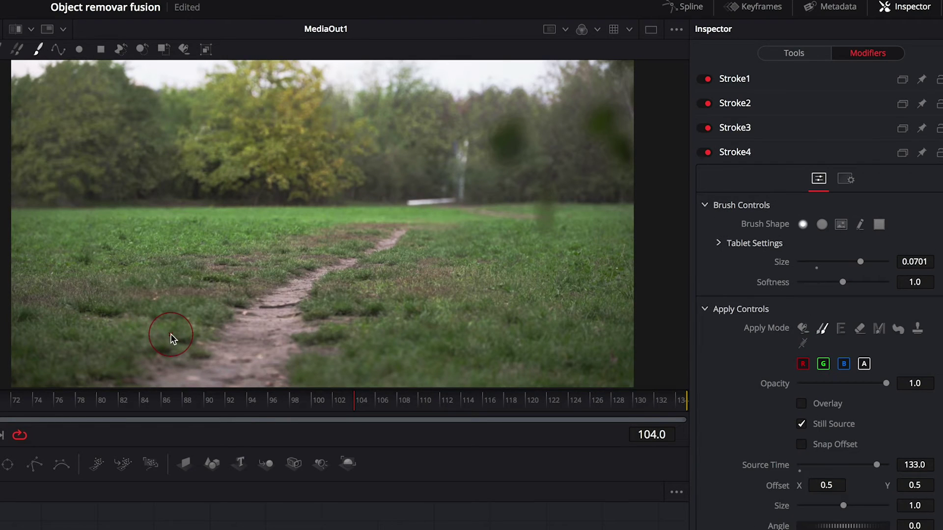
key(Left)
key(Left)
key(Left)
key(Left)
key(Left)
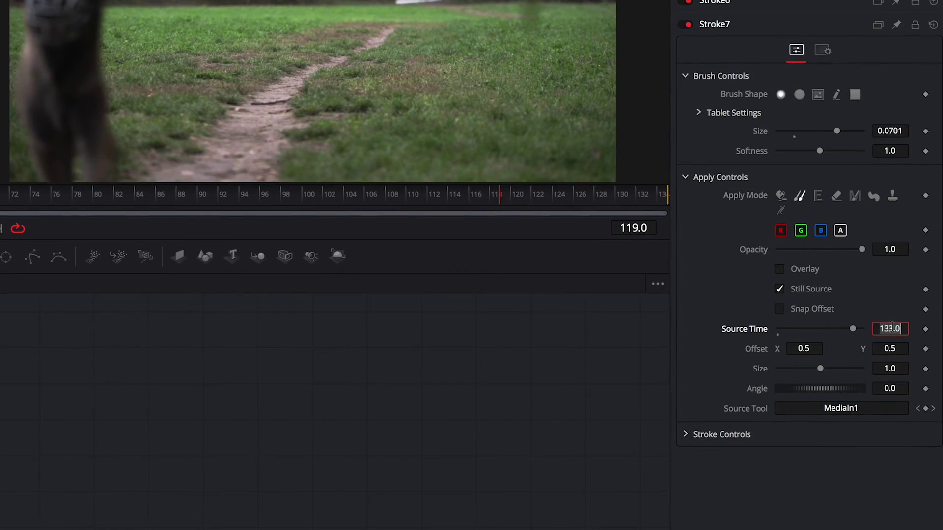
Change Source Time to 1 and clone grass over the close-up dog at frame 119.
text(1)
key(Tab)
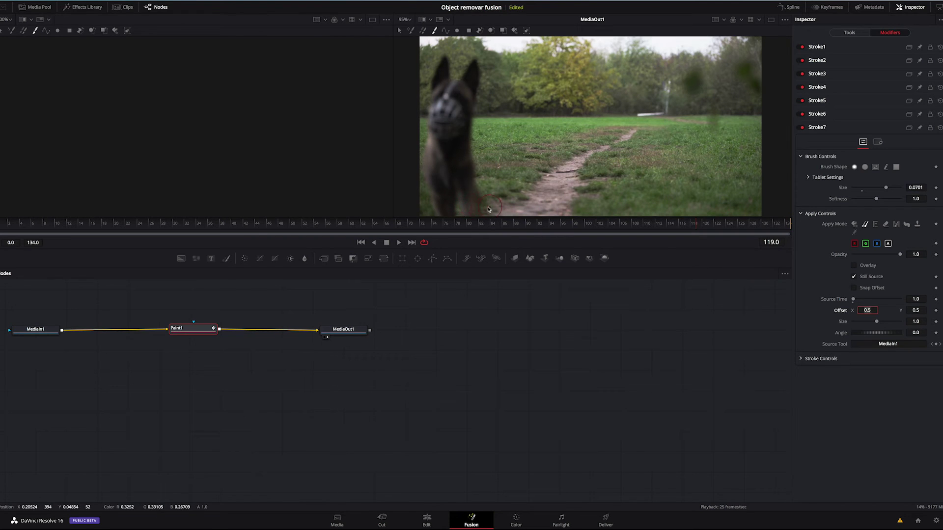
key(Return)
mouse_move(476, 213)
mouse_down()
mouse_move(441, 202)
mouse_move(490, 185)
mouse_move(419, 173)
mouse_move(496, 157)
mouse_move(464, 145)
mouse_move(487, 139)
mouse_move(479, 130)
mouse_move(393, 102)
mouse_move(437, 100)
mouse_move(428, 86)
mouse_move(447, 83)
mouse_move(442, 67)
mouse_move(424, 64)
mouse_move(468, 55)
mouse_up()
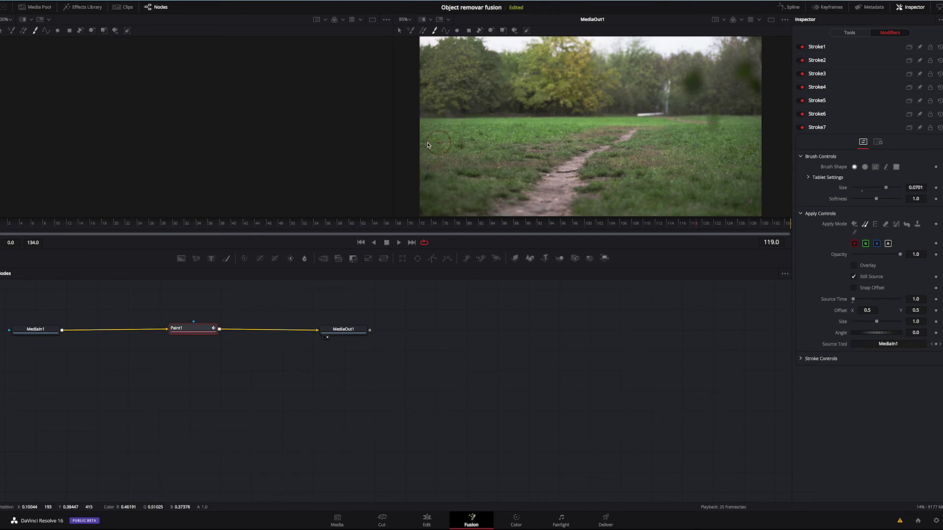
key(space)
click(401, 106)
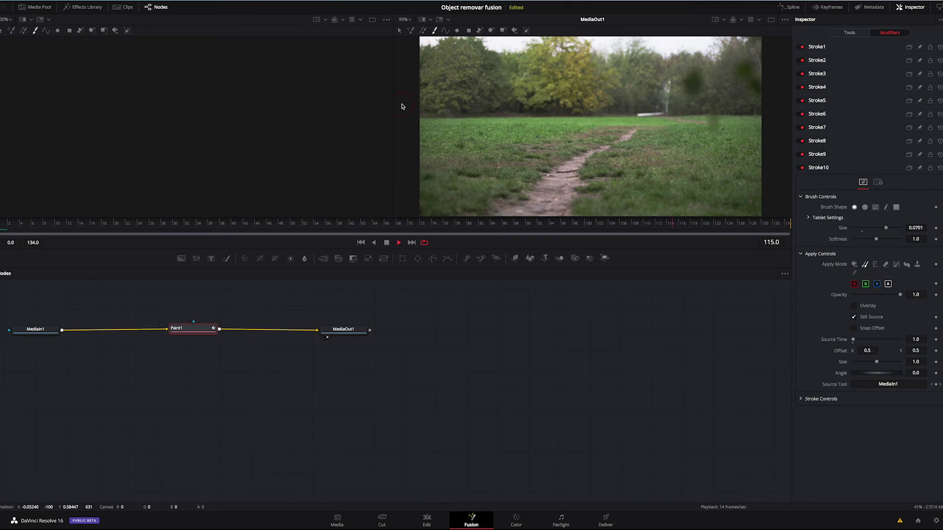